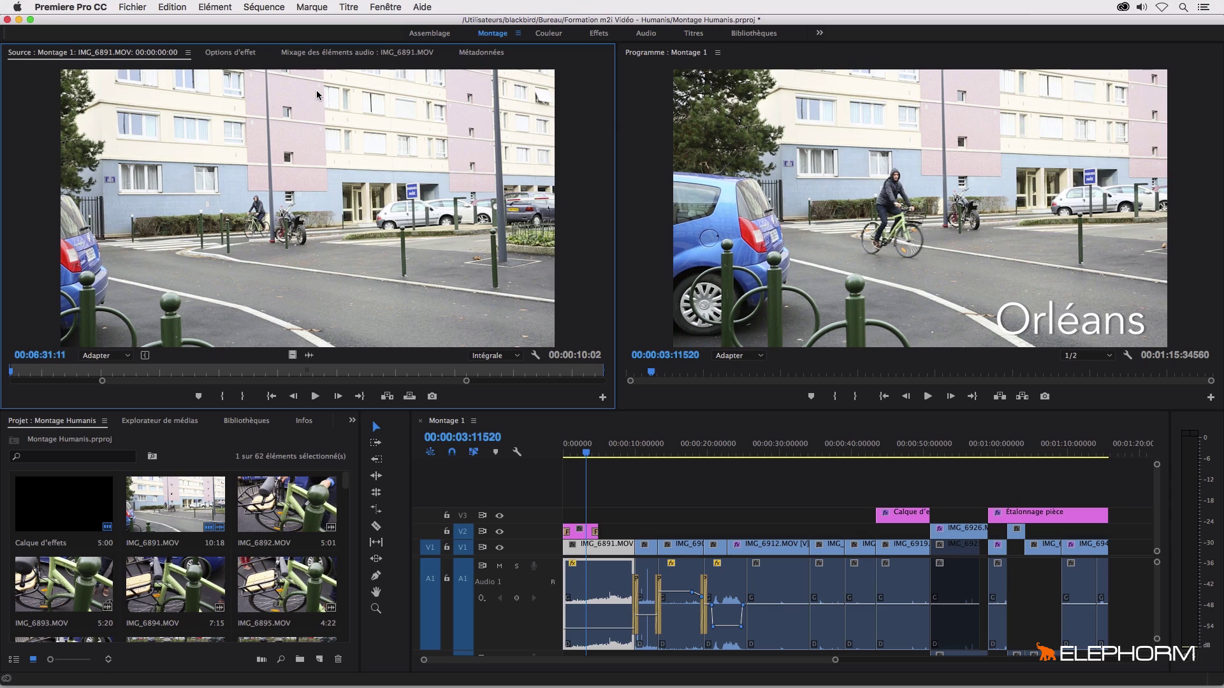
left_click(311, 7)
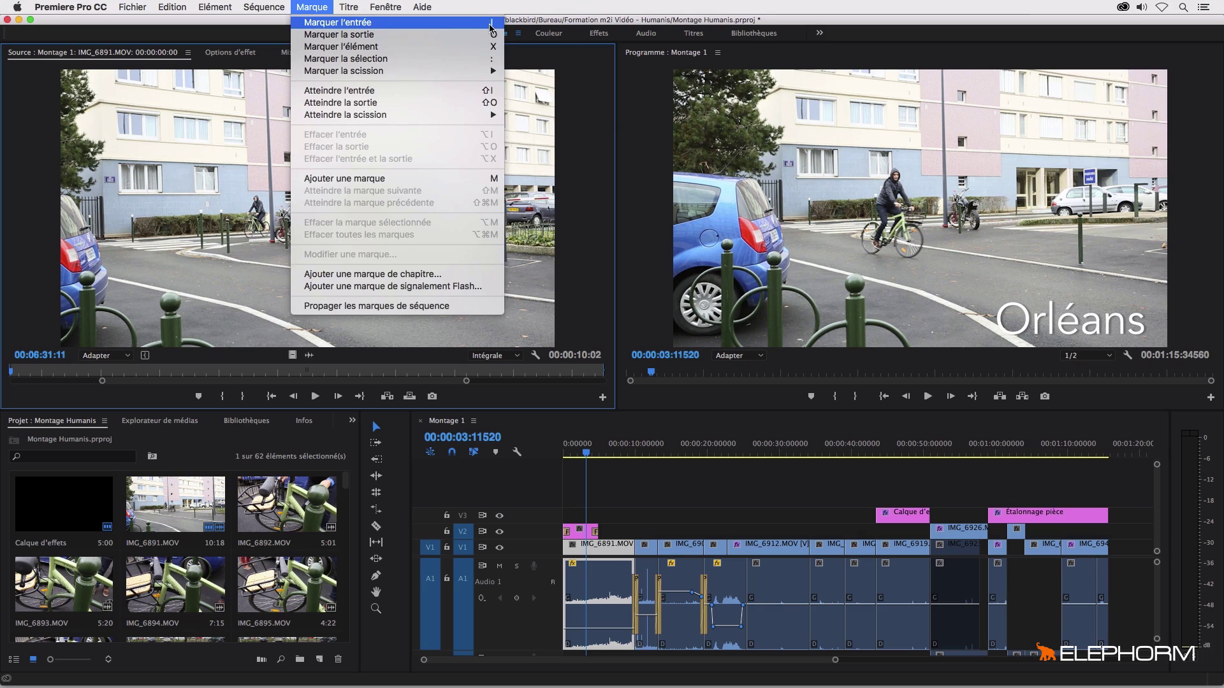
left_click(372, 420)
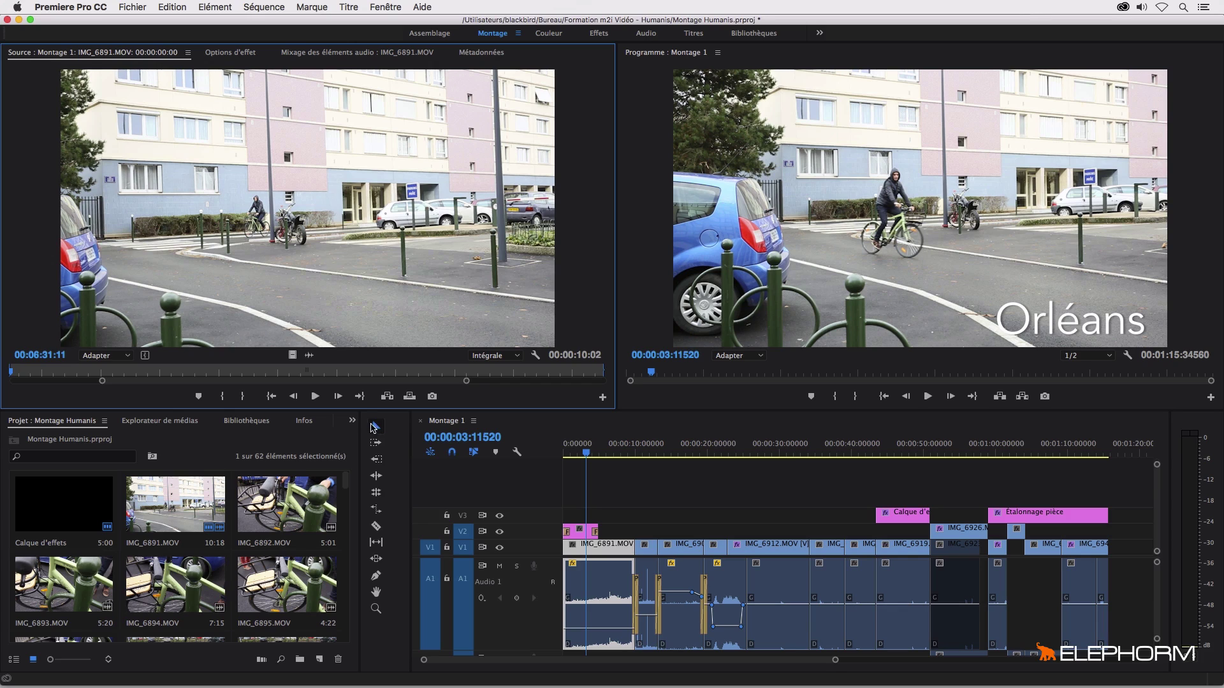
Step: Open the keyboard shortcuts editor and display the commands assigned to the A key
left_click(80, 6)
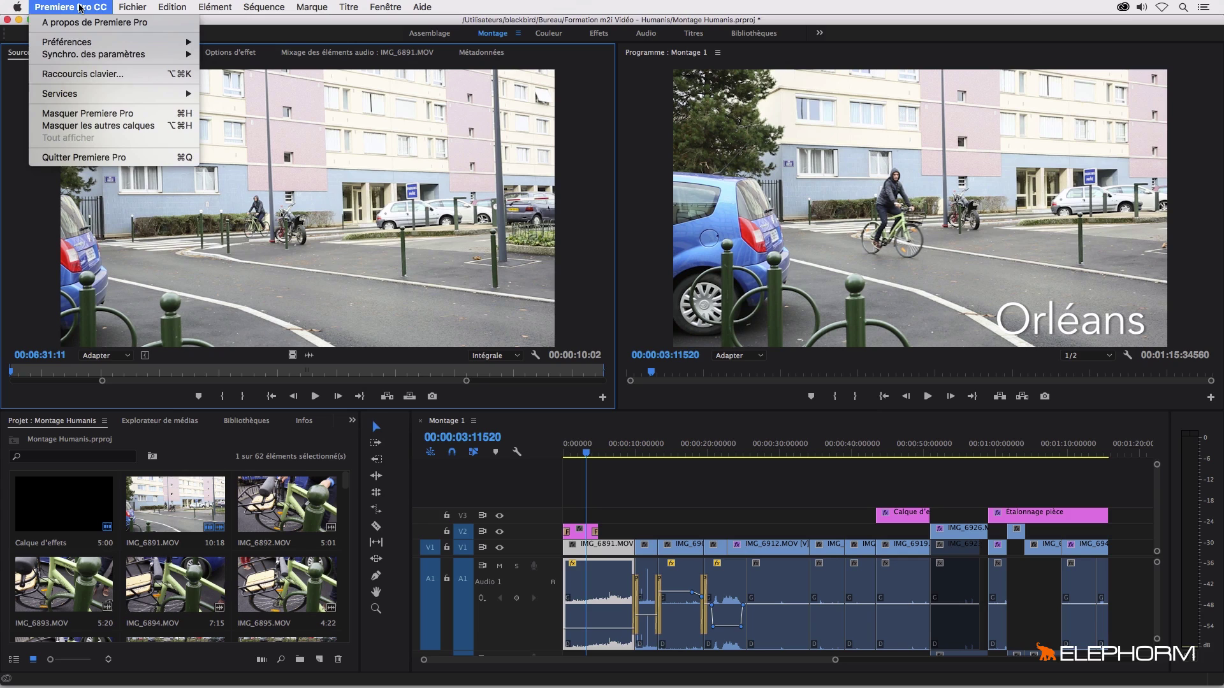
left_click(87, 74)
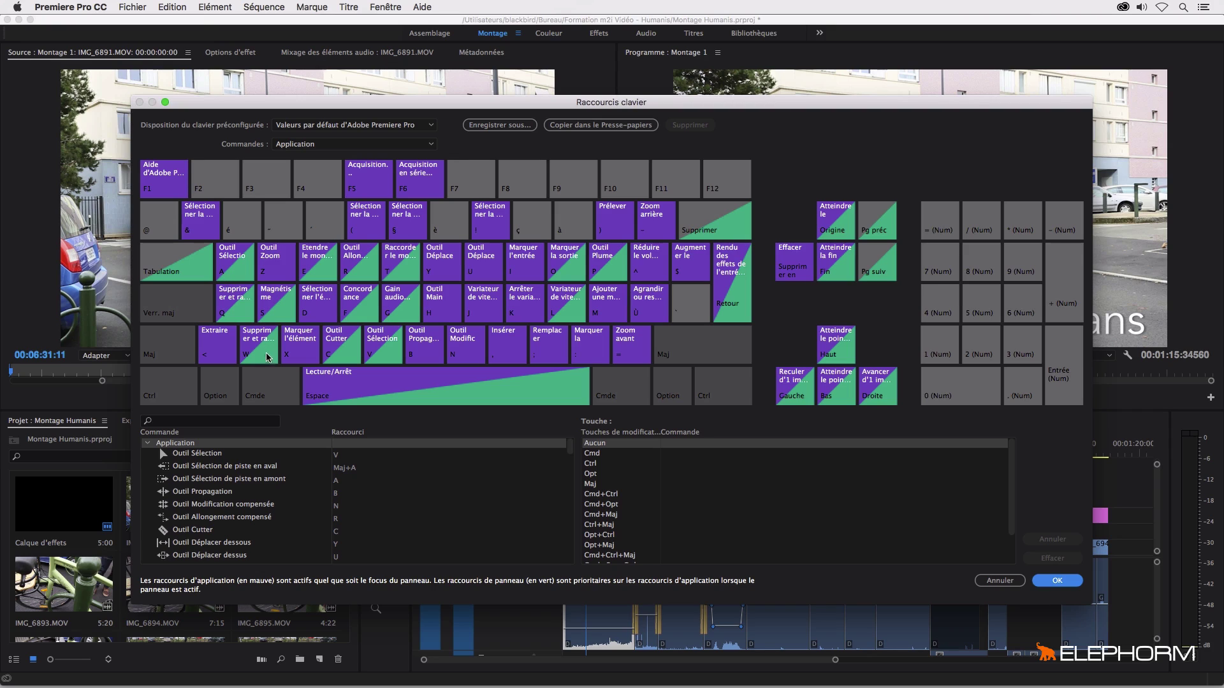
left_click(244, 273)
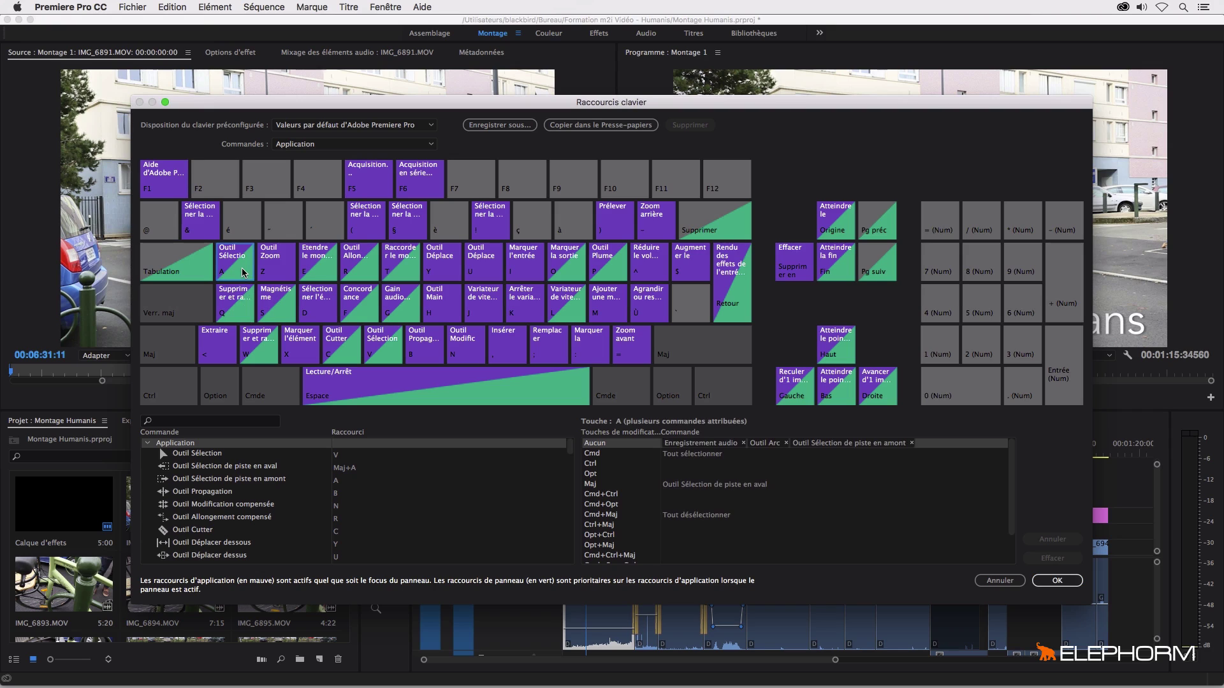
mouse_move(245, 270)
Step: Examine the shortcut layouts for the Cmd, Option, Maj and Ctrl modifiers, alone and in combination
left_click(265, 386)
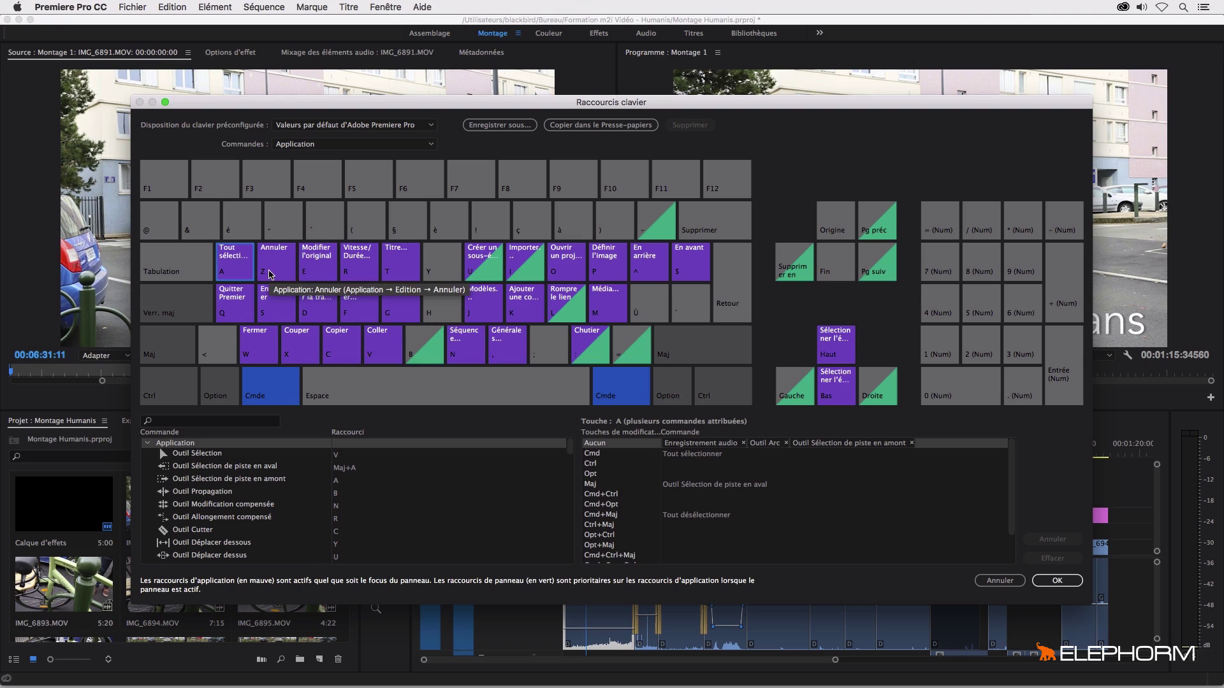
left_click(274, 397)
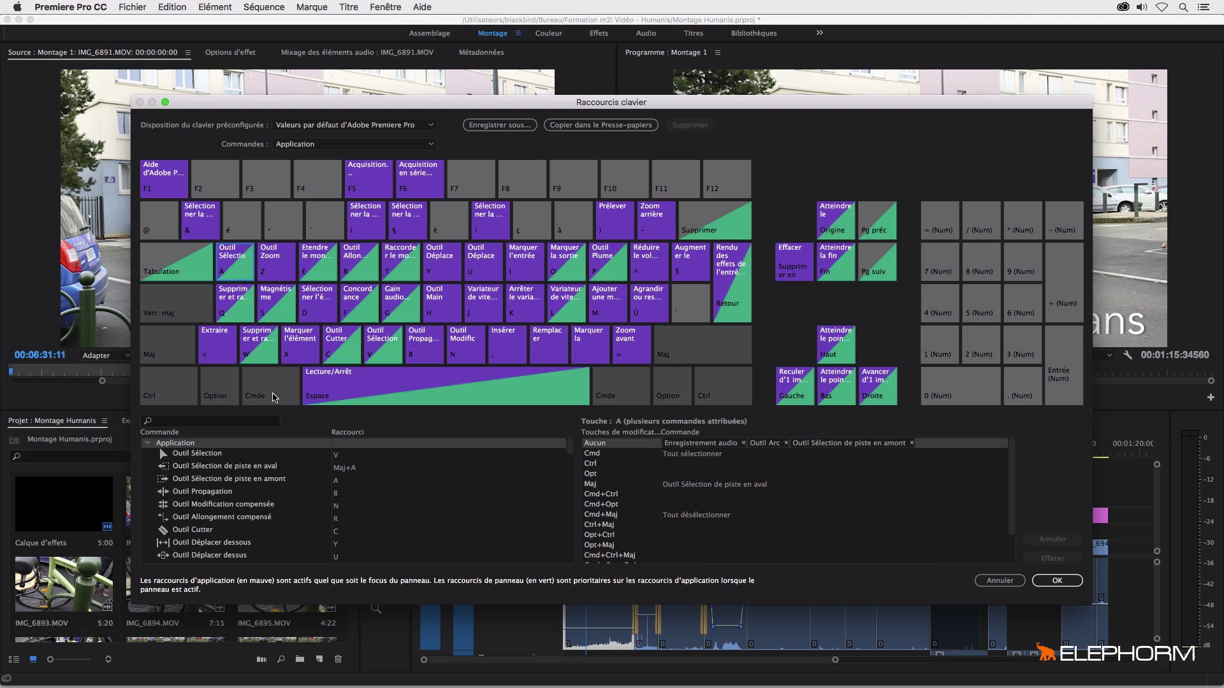
key("alt")
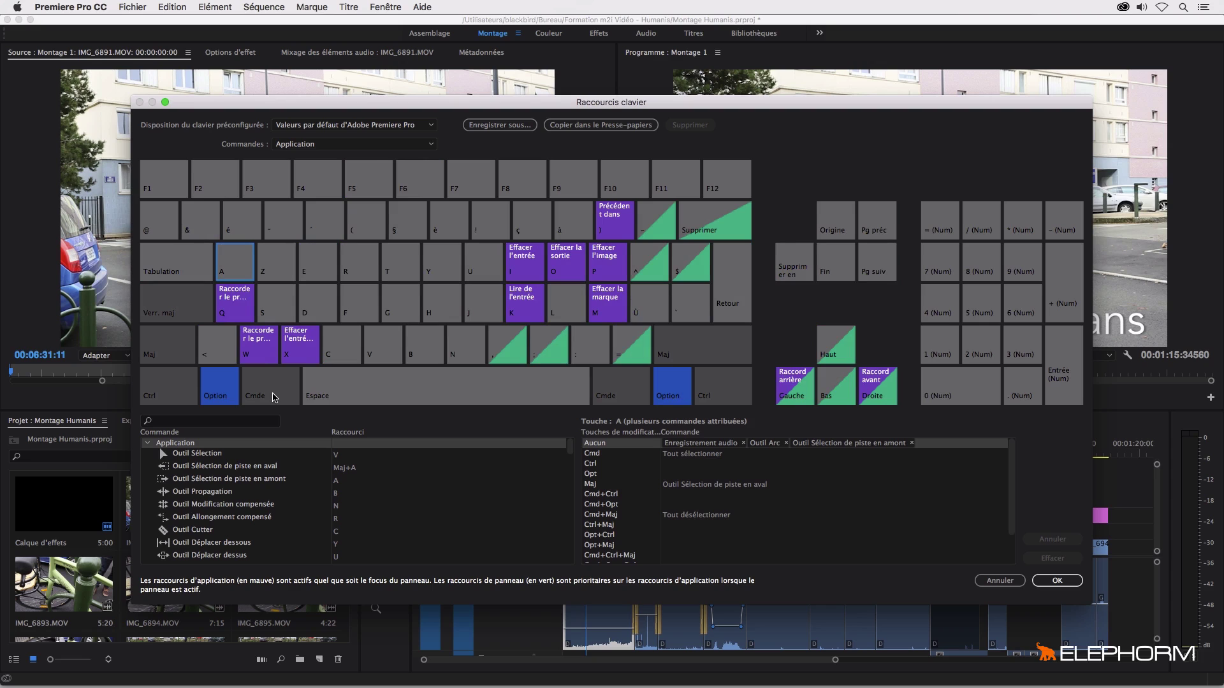
key("alt")
key("shift")
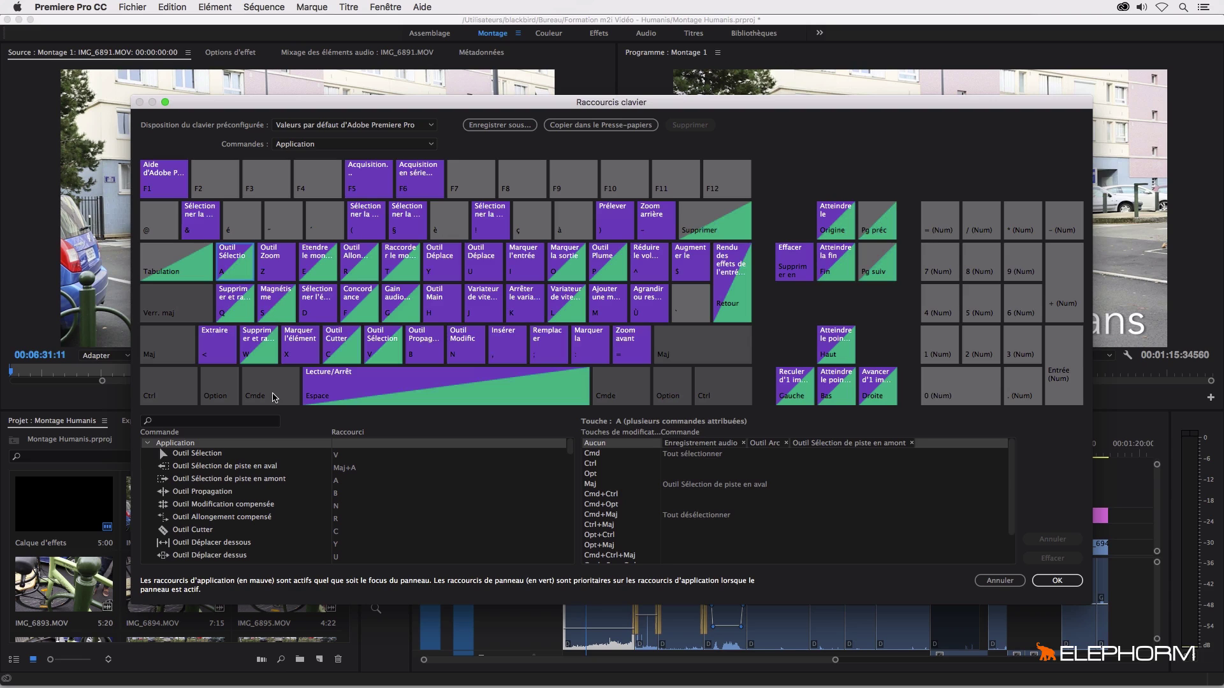
key("super")
key("shift")
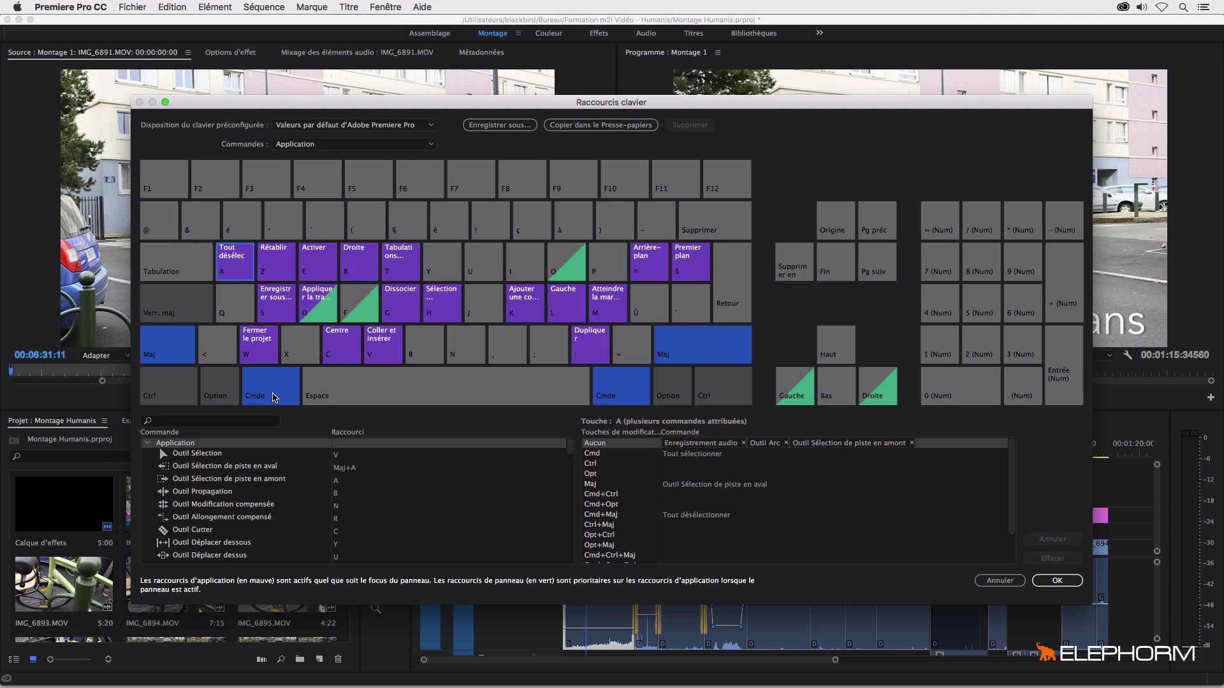
key("alt")
key("shift")
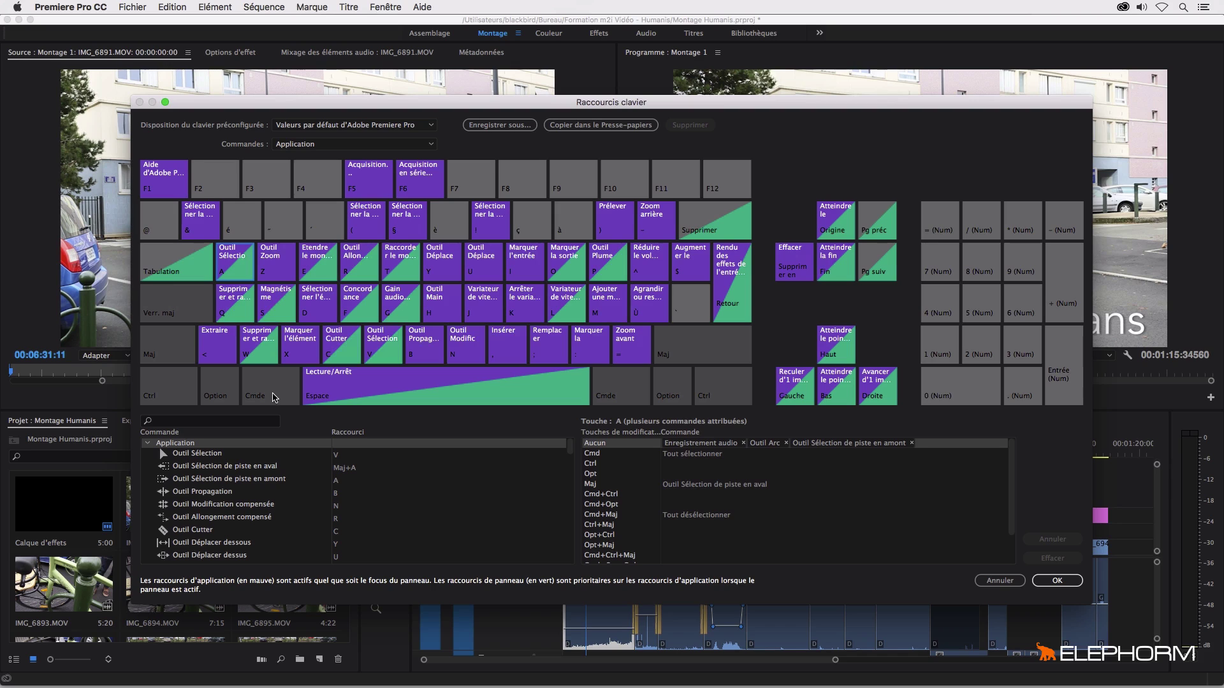
key("ctrl")
Step: Browse the Application and Panneaux command categories and review the shortcuts listed for the application tools
left_click(150, 444)
left_click(150, 453)
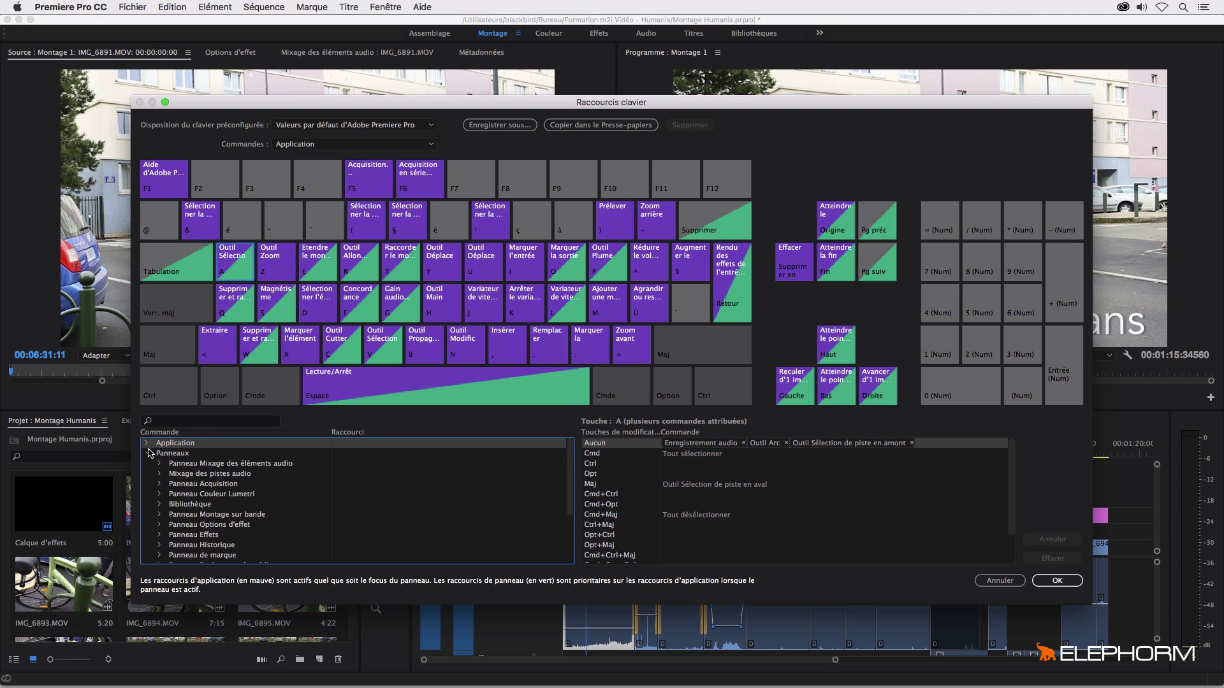
left_click(149, 454)
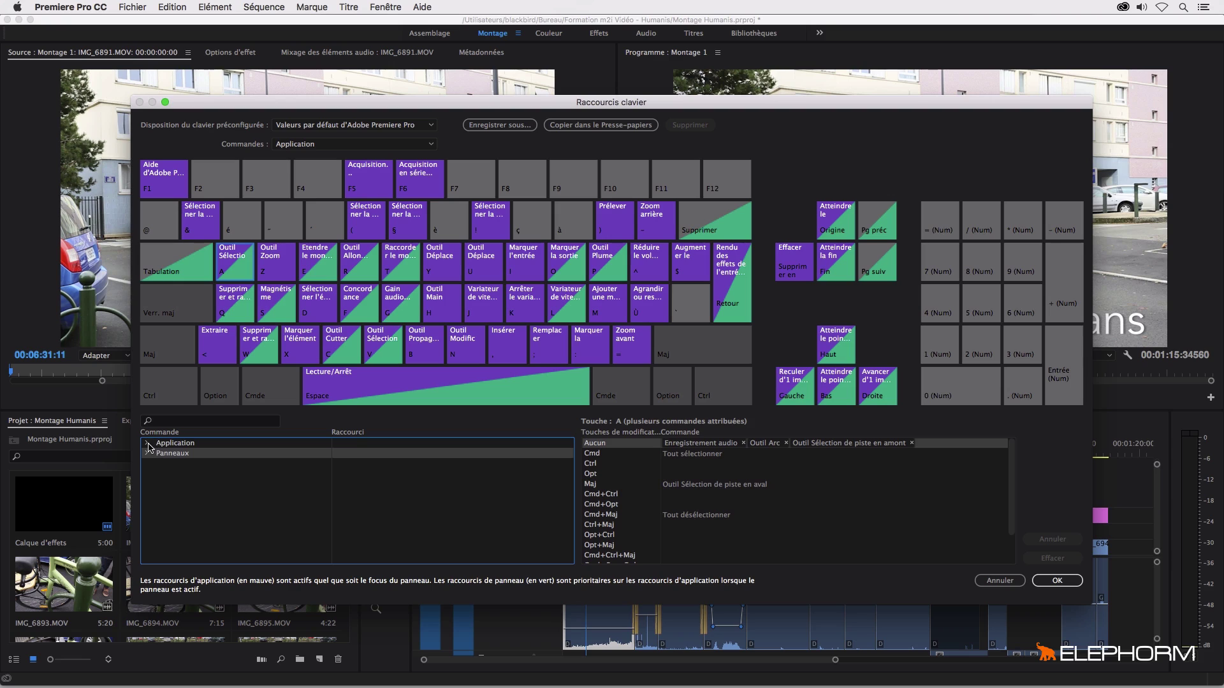
left_click(148, 444)
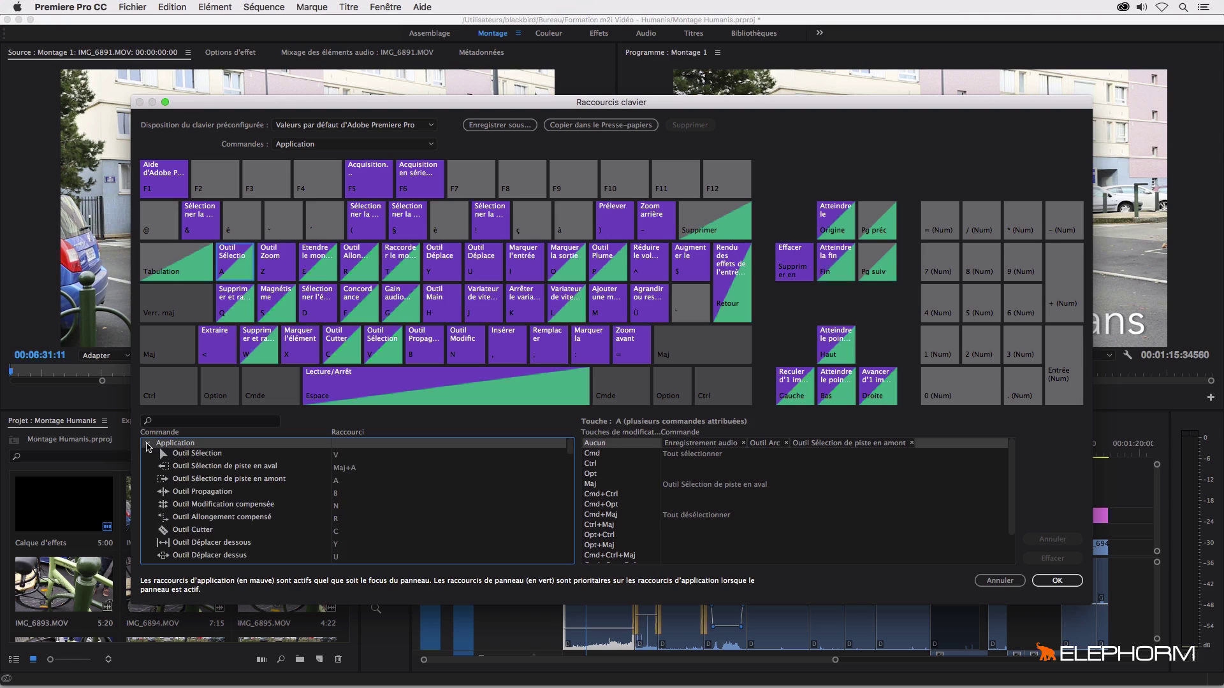
scroll(181, 462, "down", 2)
scroll(184, 463, "up", 2)
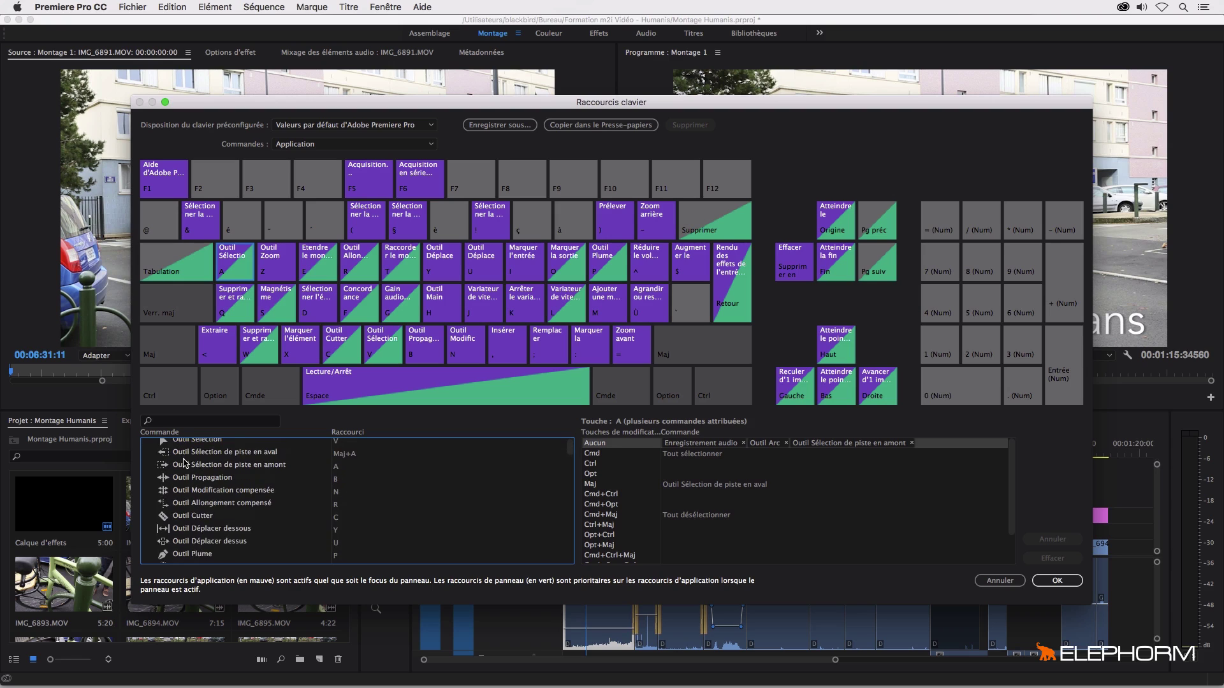
scroll(192, 474, "down", 5)
scroll(192, 475, "down", 2)
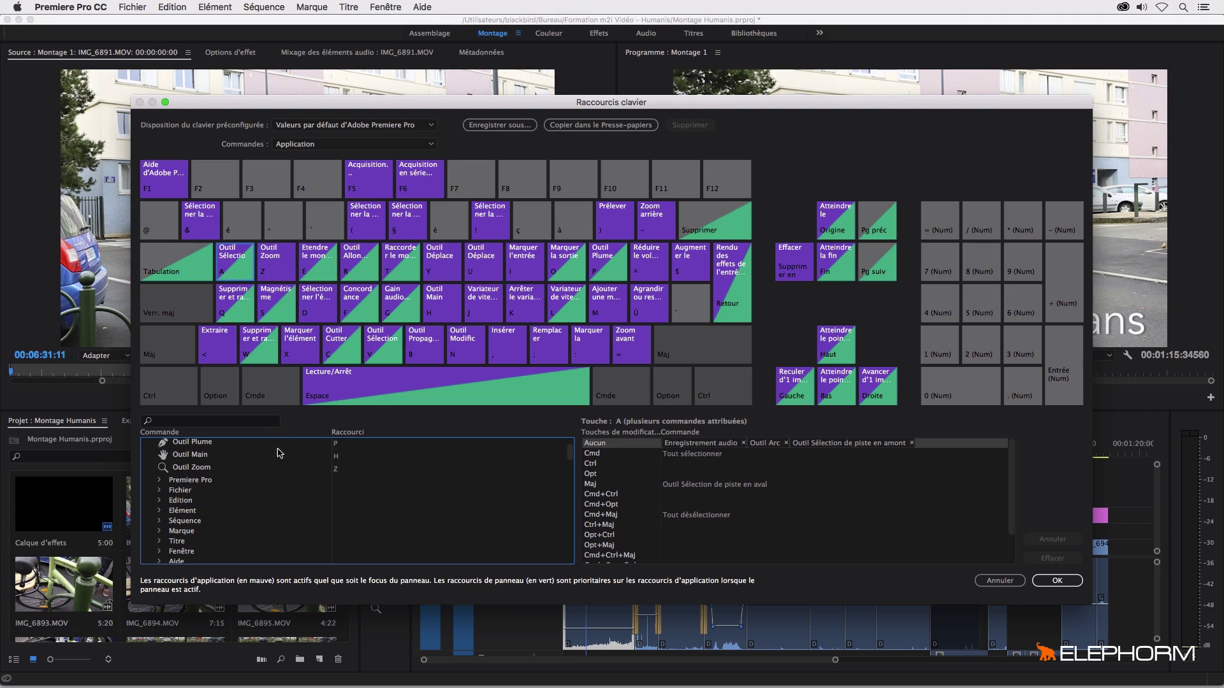
Step: Expand the Fichier command group and review the shortcuts assigned to its commands
left_click(159, 491)
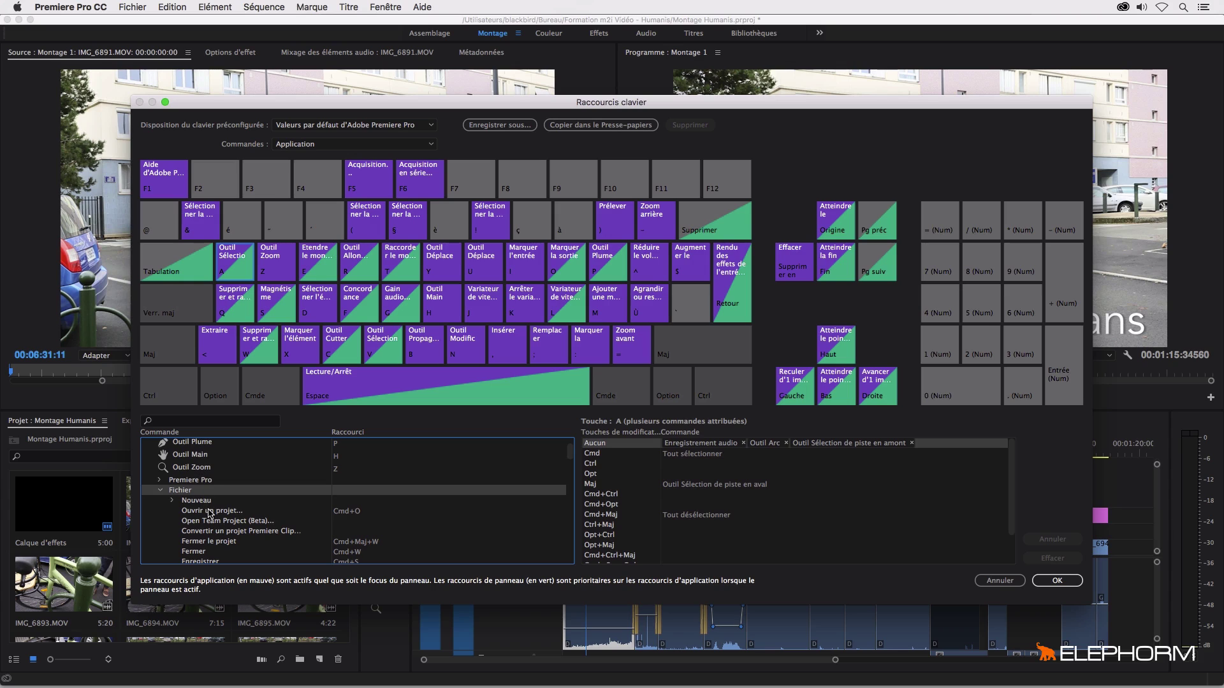
scroll(211, 513, "down", 3)
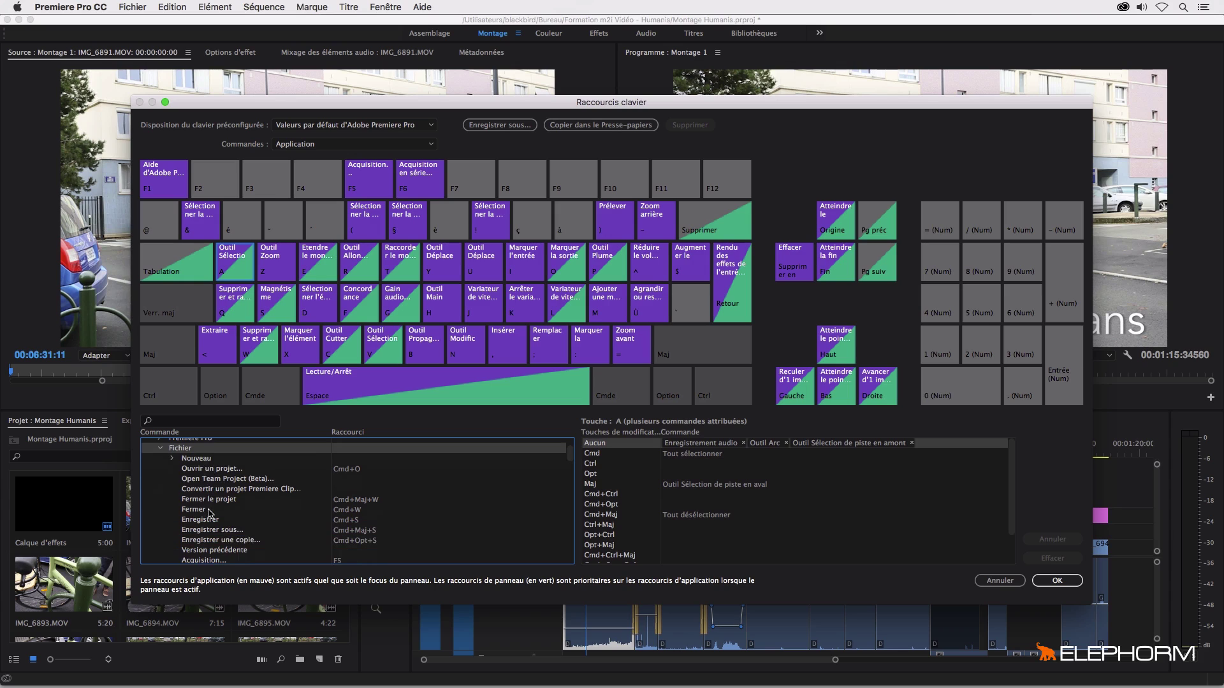
scroll(209, 513, "down", 3)
scroll(210, 512, "up", 3)
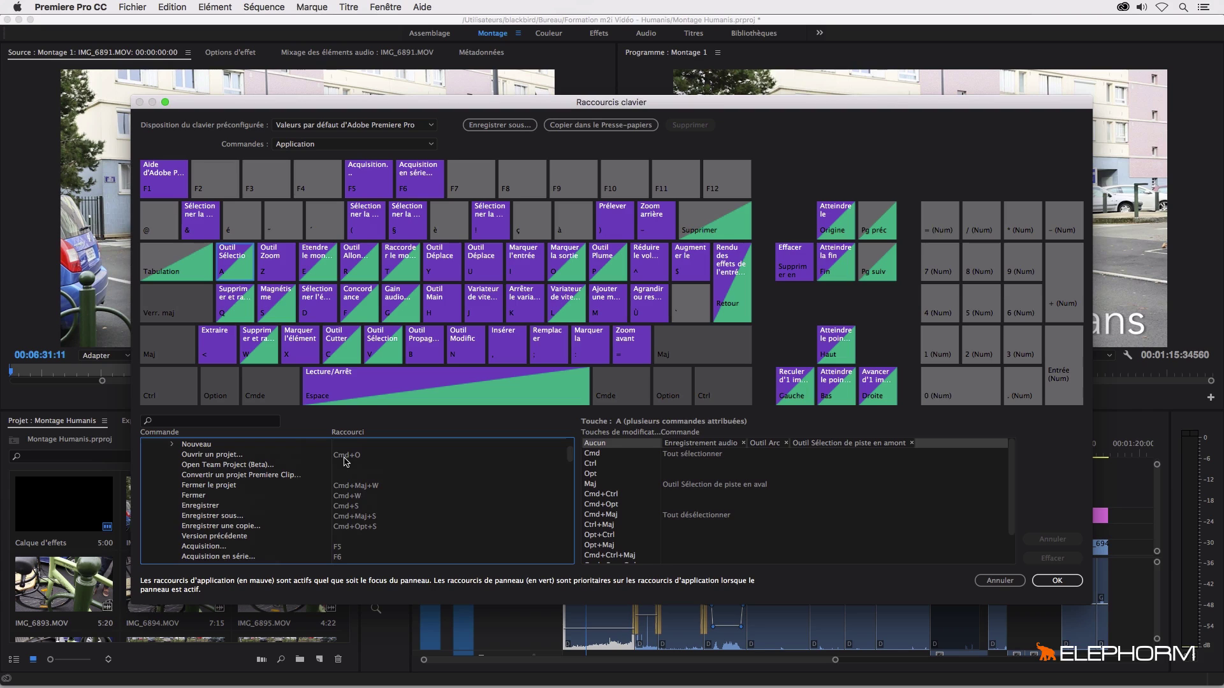
Step: Try assigning O as the shortcut for the Version précédente command, and remove that assignment
left_click(230, 537)
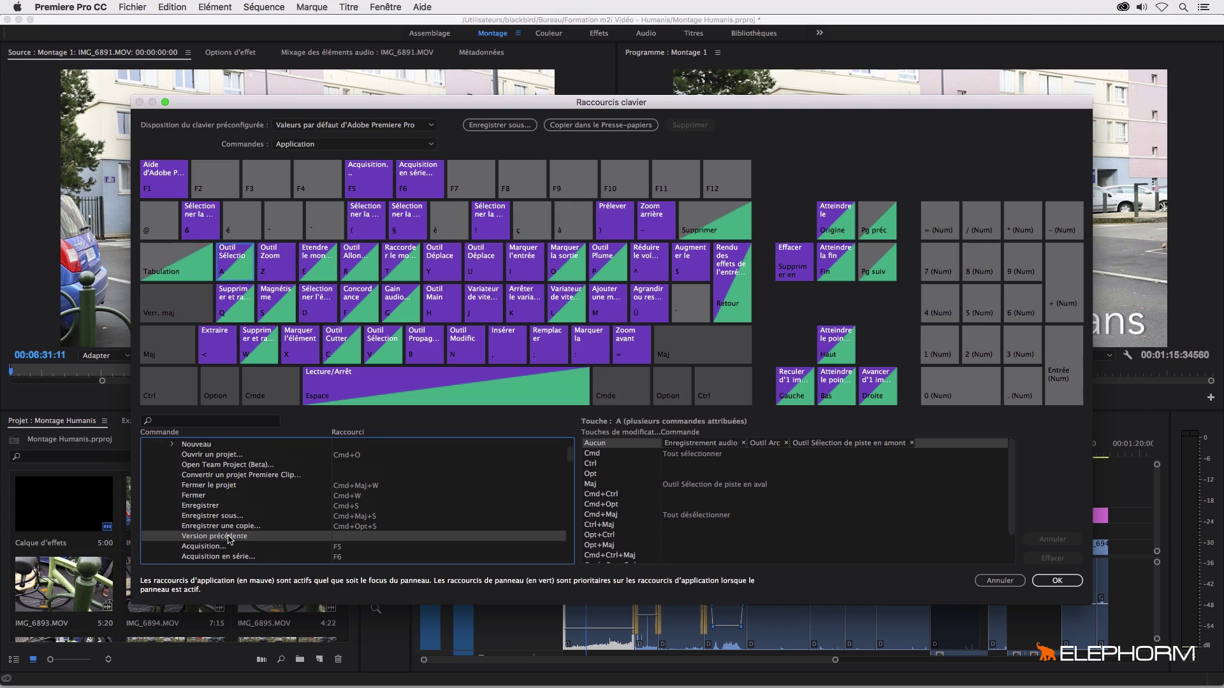
left_click(338, 538)
key("o")
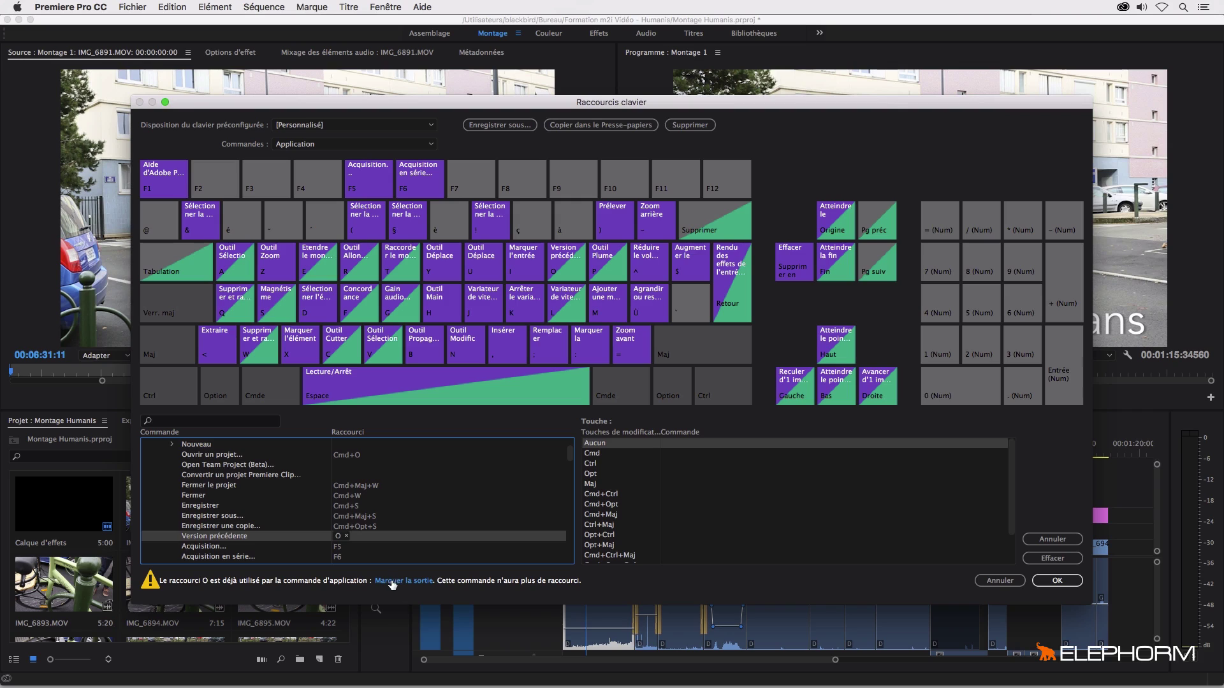
left_click(348, 536)
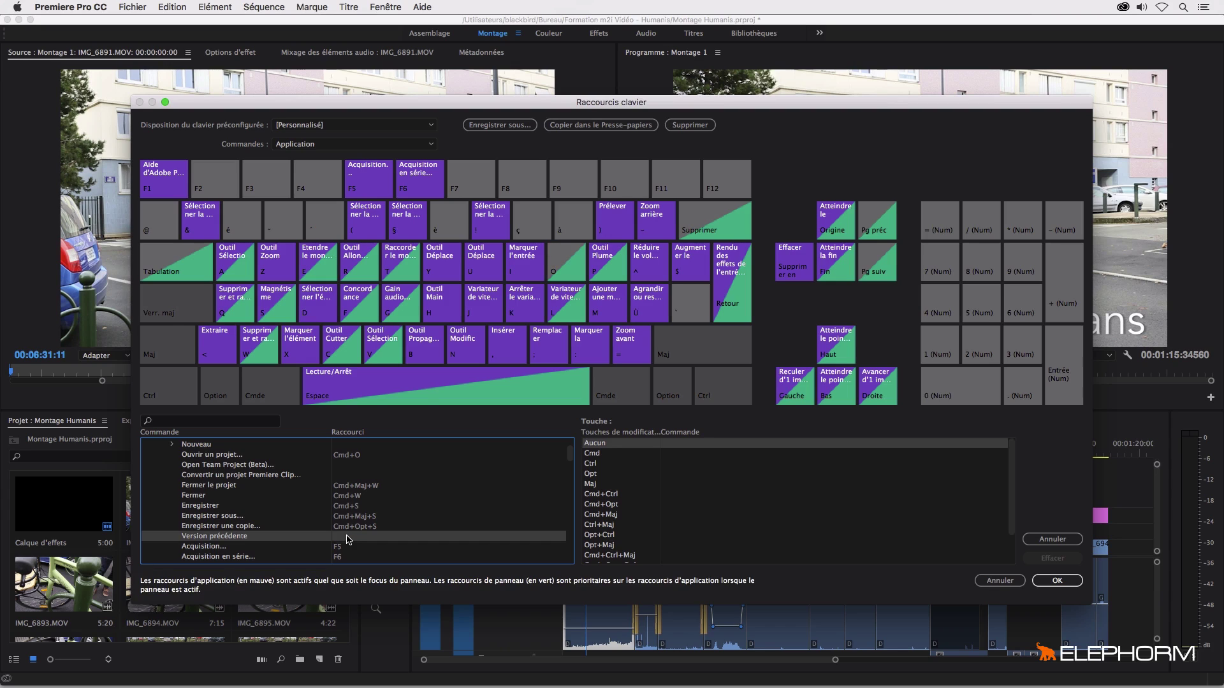
Step: Assign Ctrl+O to the Version précédente command and save the keyboard layout as "Raccourcis perso PPro"
left_click(340, 541)
key("ctrl+o")
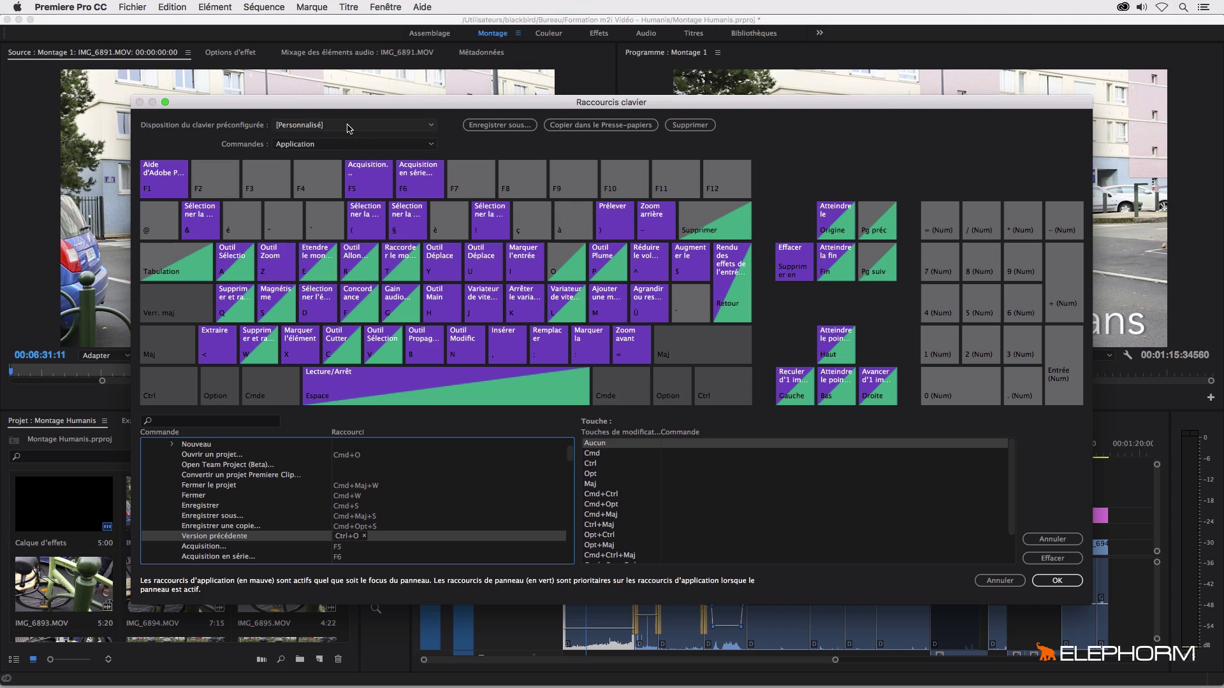
left_click(488, 128)
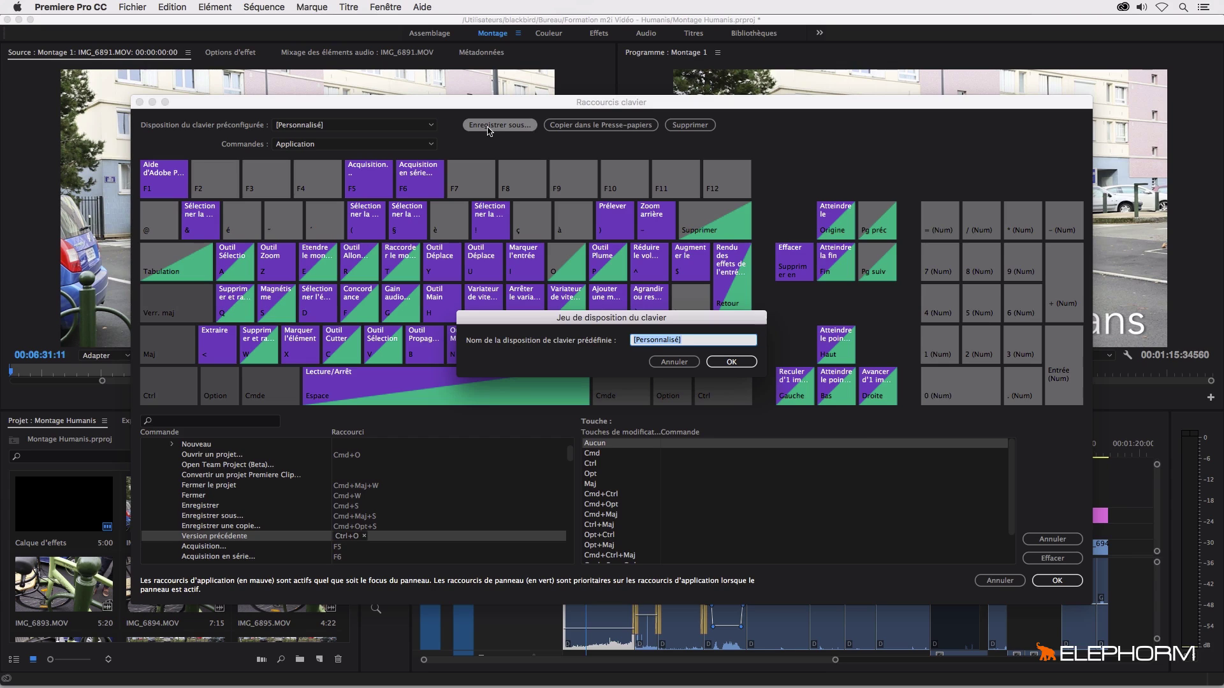
type("Raccourcis perso PPro")
left_click(732, 363)
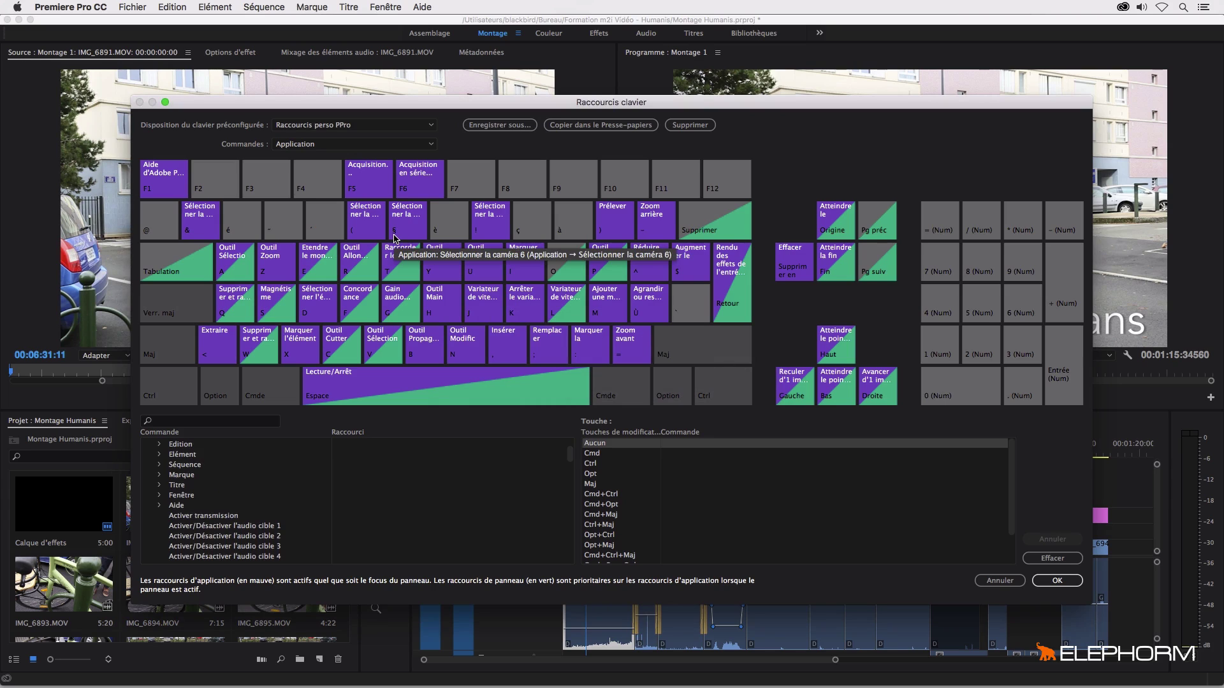
left_click(86, 9)
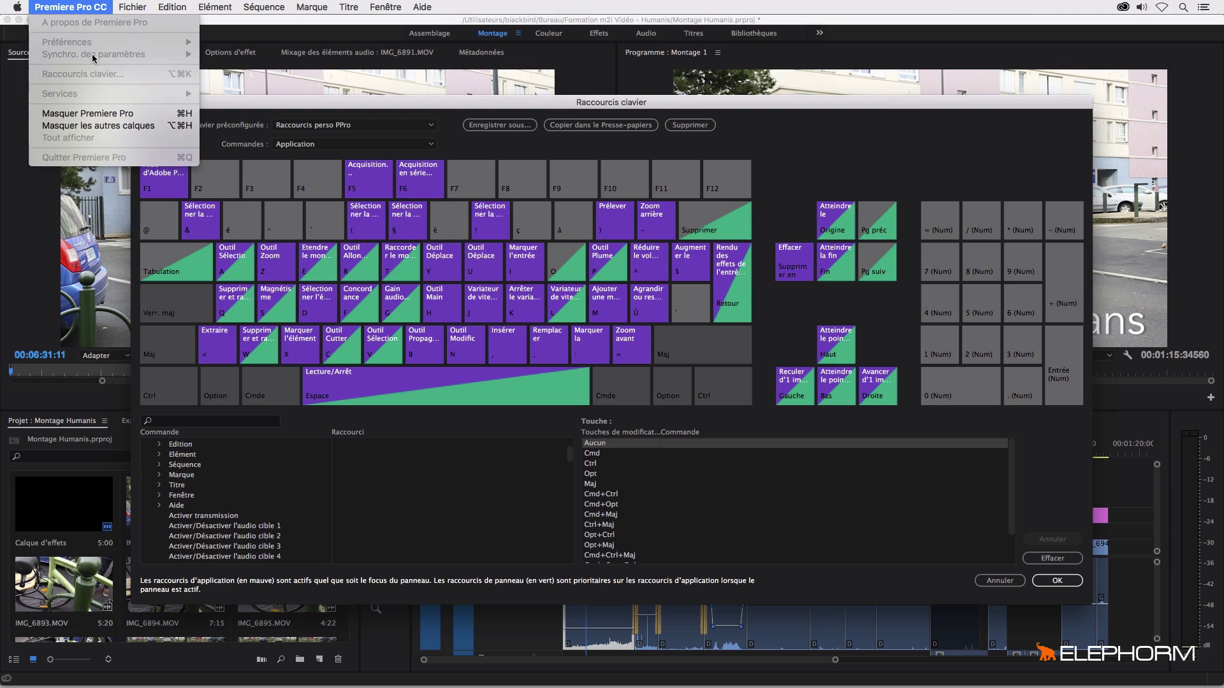
left_click(240, 100)
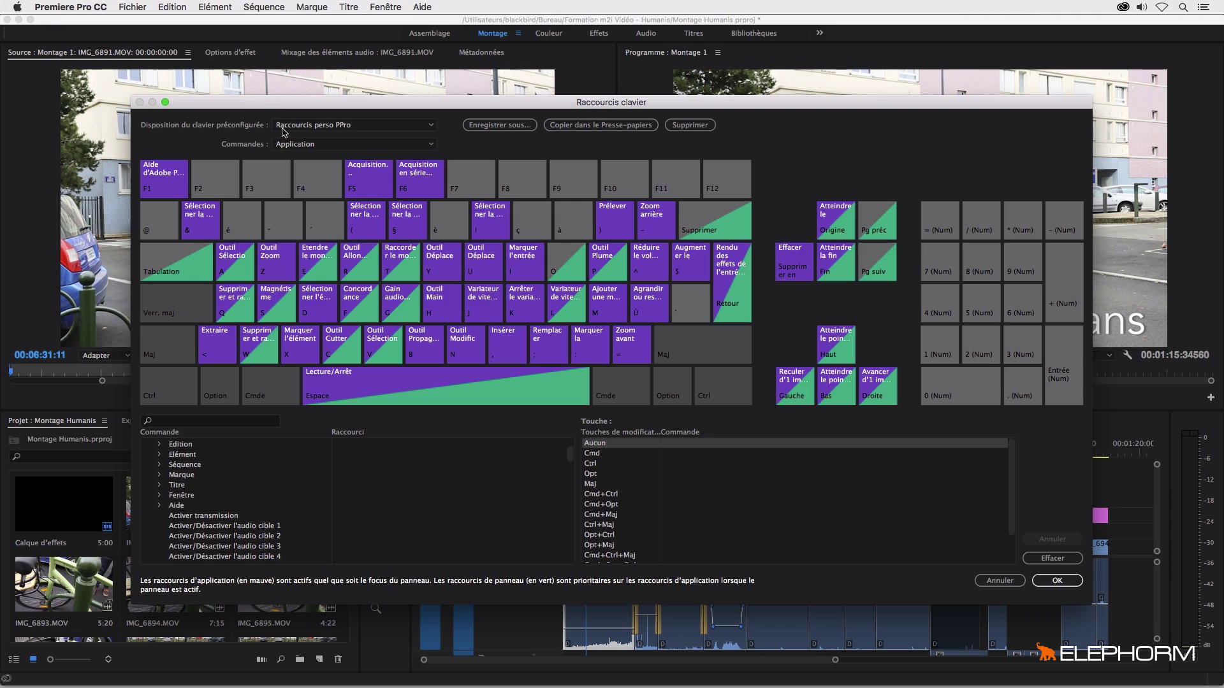
Step: Compare the preset keyboard layouts by choosing Adobe Premiere Pro CS 6, Avid Media Composer 5 and Final Cut Pro 7.0 in turn
left_click(302, 127)
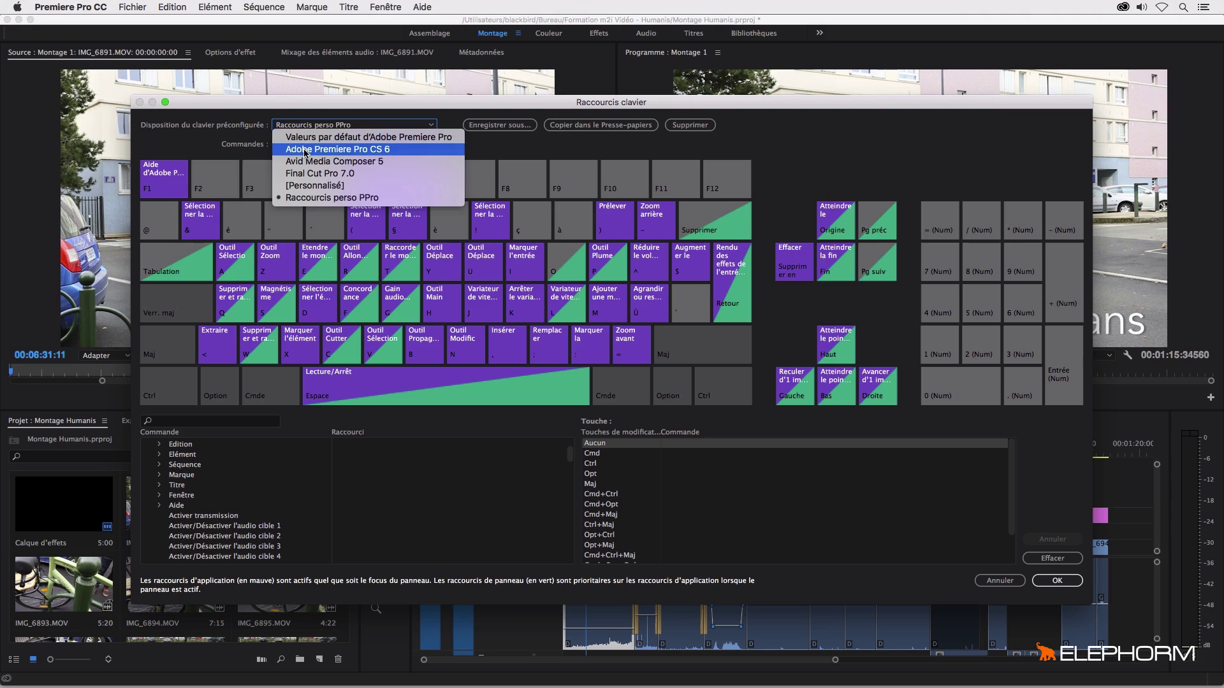
left_click(305, 150)
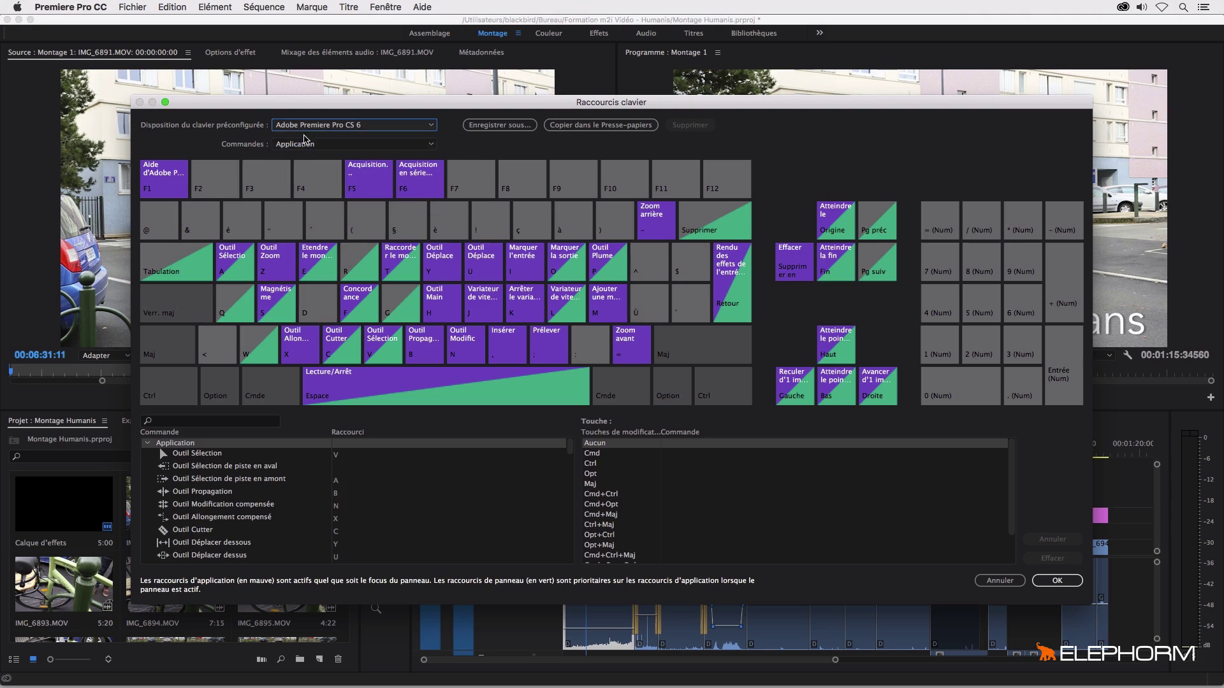
left_click(308, 128)
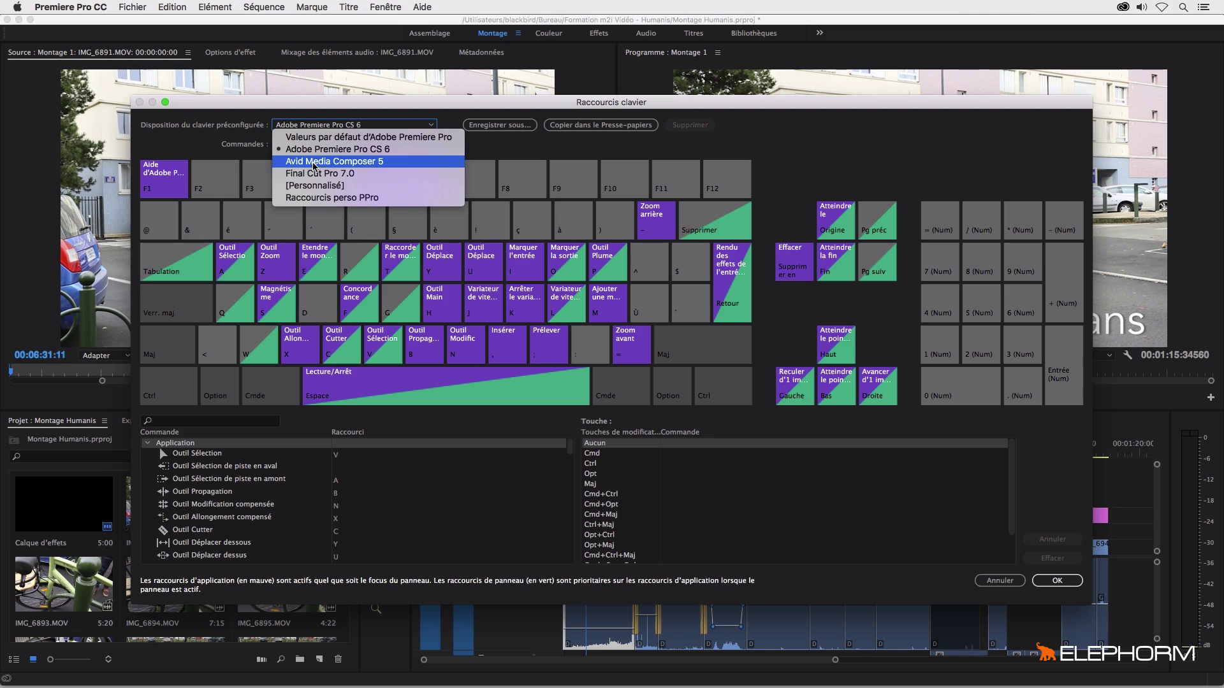
left_click(313, 162)
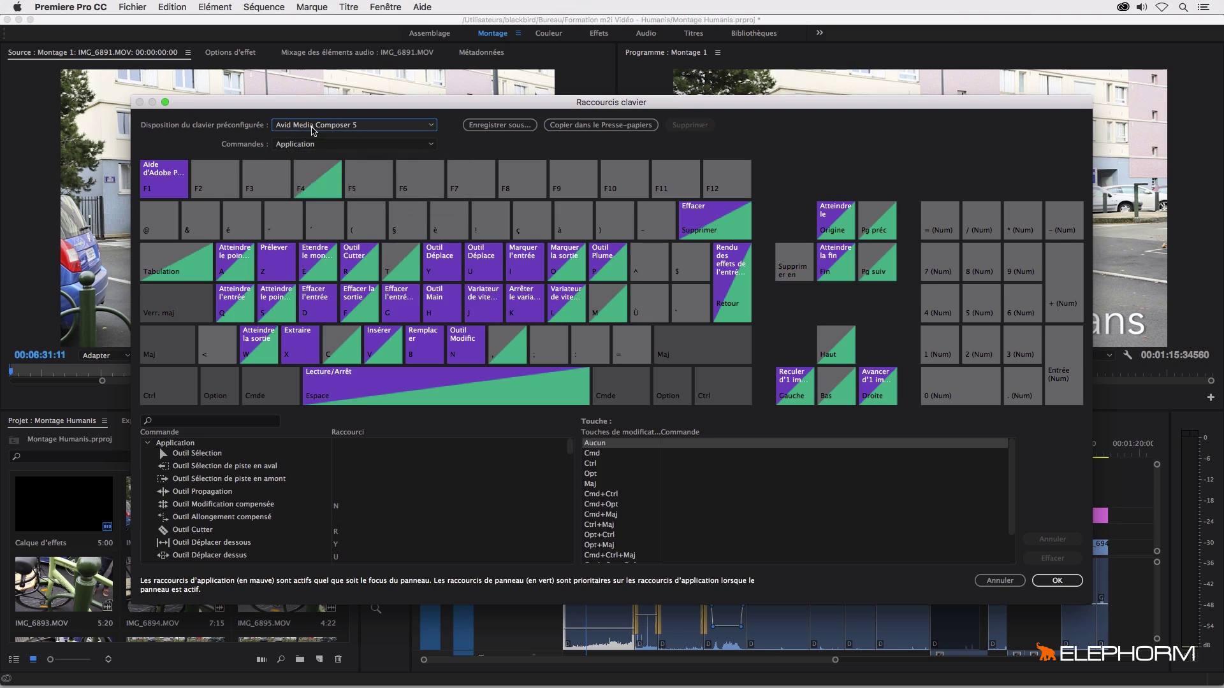
left_click(314, 127)
left_click(322, 174)
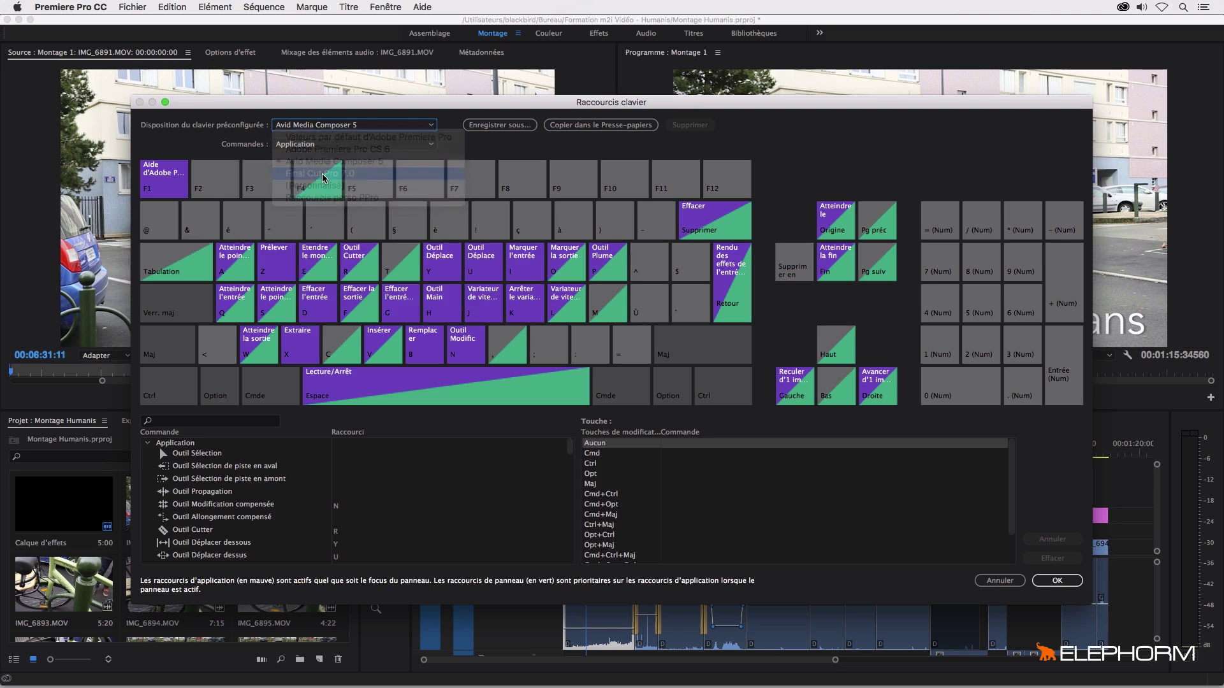